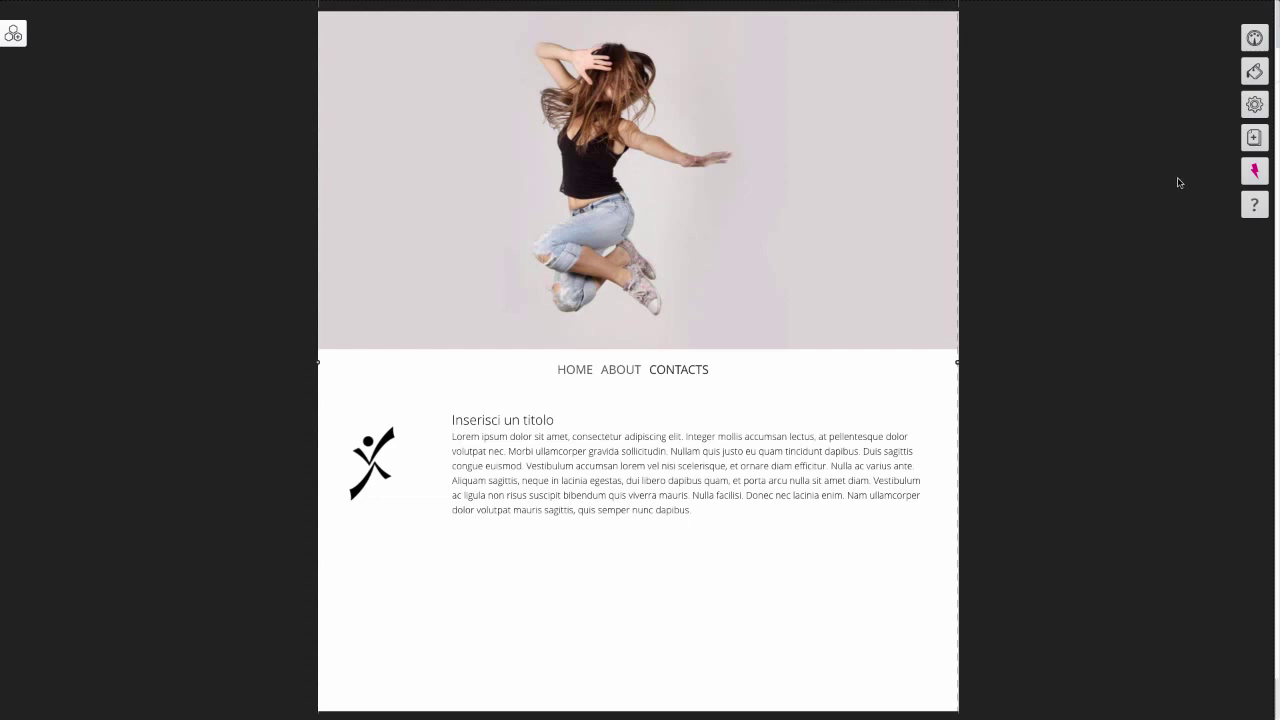
# Step: Open Manage Website and show the Desktop Version/Mobile version choice
pyautogui.click(1252, 108)
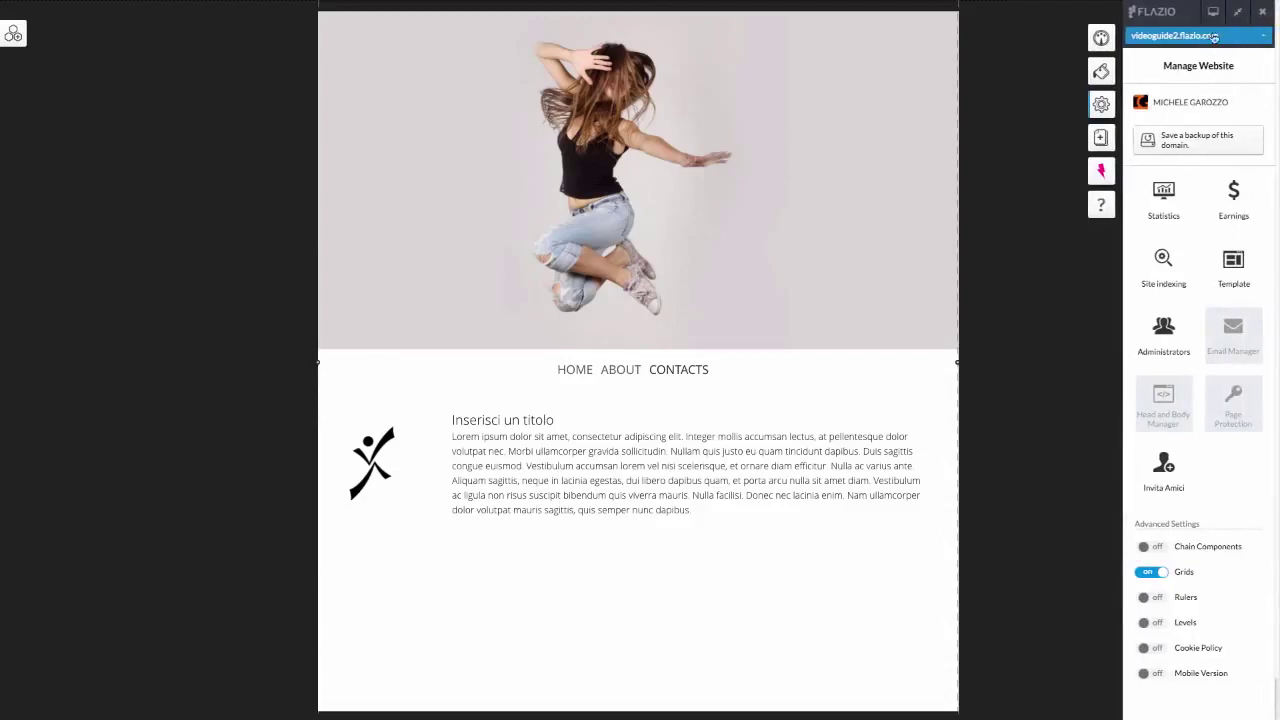
pyautogui.click(1213, 13)
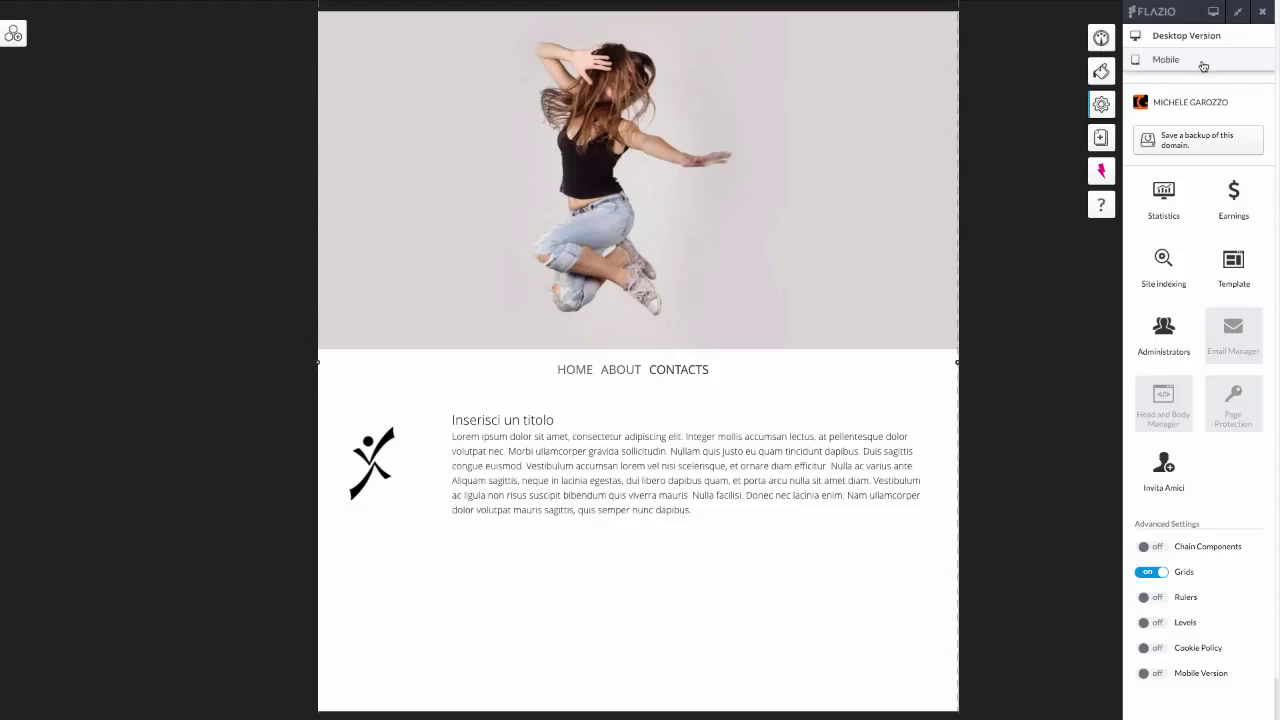
# Step: Switch to the mobile version and narrow the header image to the phone width
pyautogui.click(1203, 63)
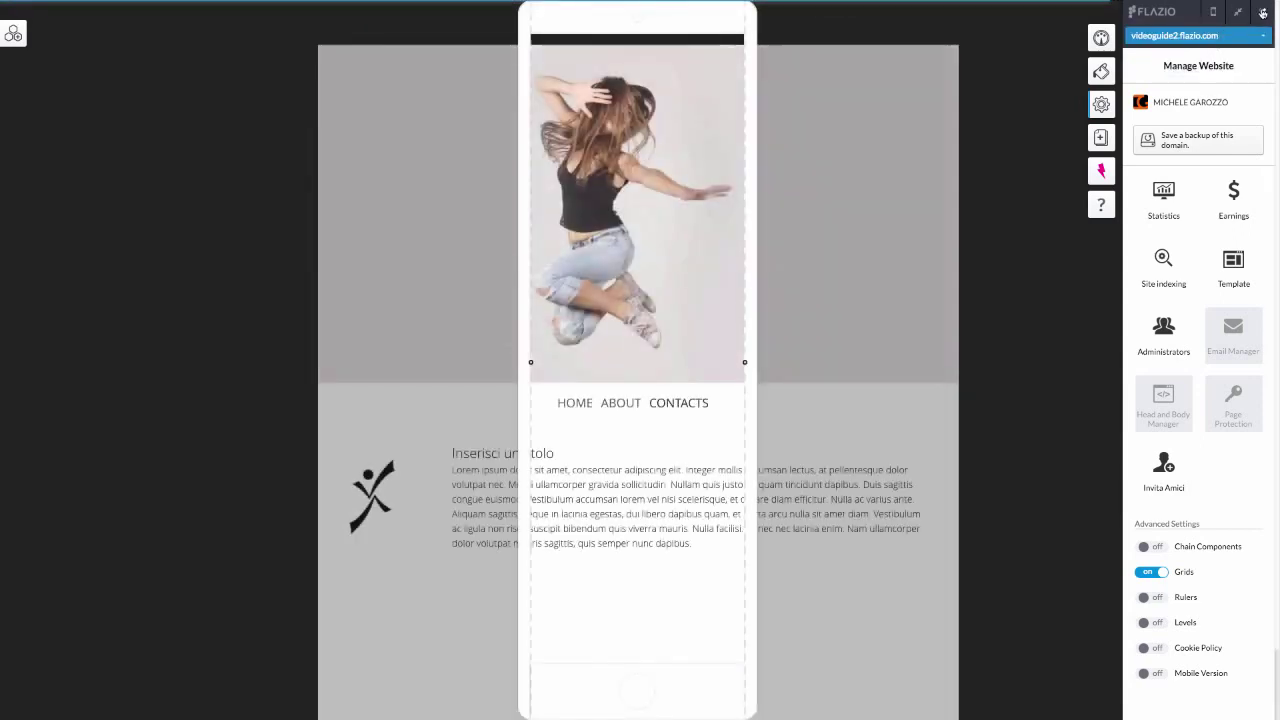
pyautogui.click(1262, 12)
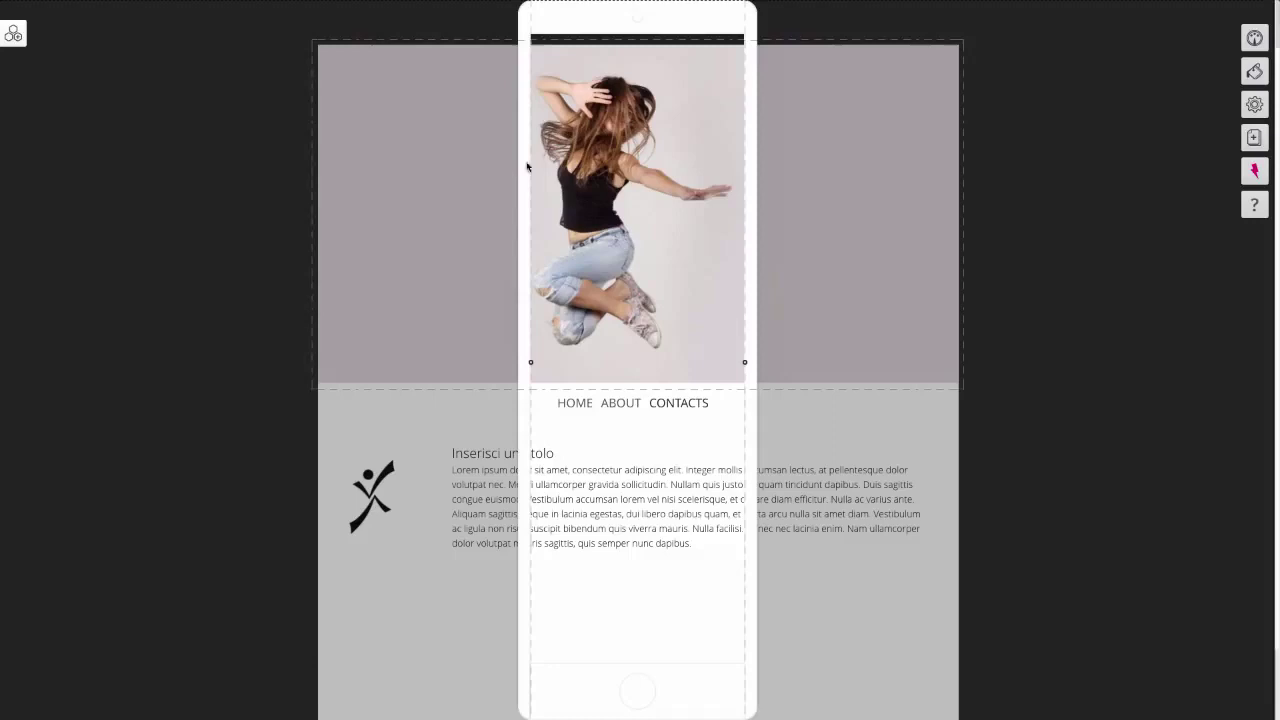
pyautogui.click(468, 237)
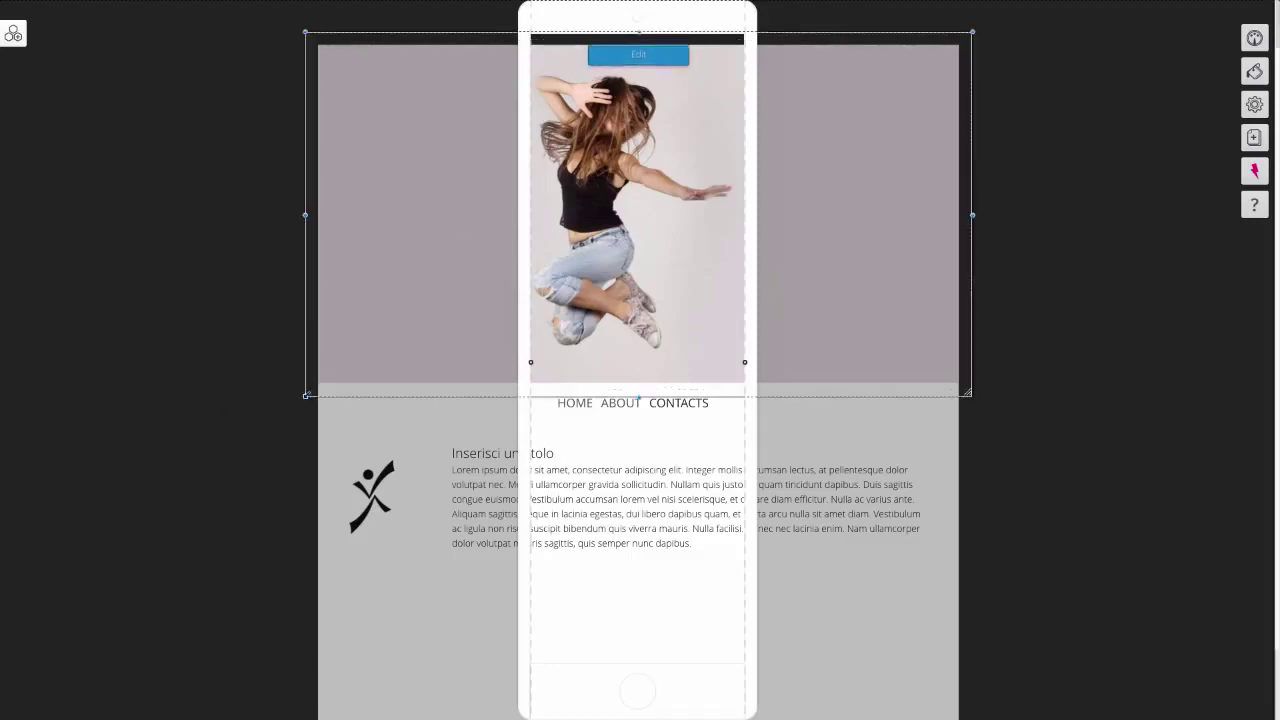
pyautogui.moveTo(310, 388); pyautogui.dragTo(508, 308)
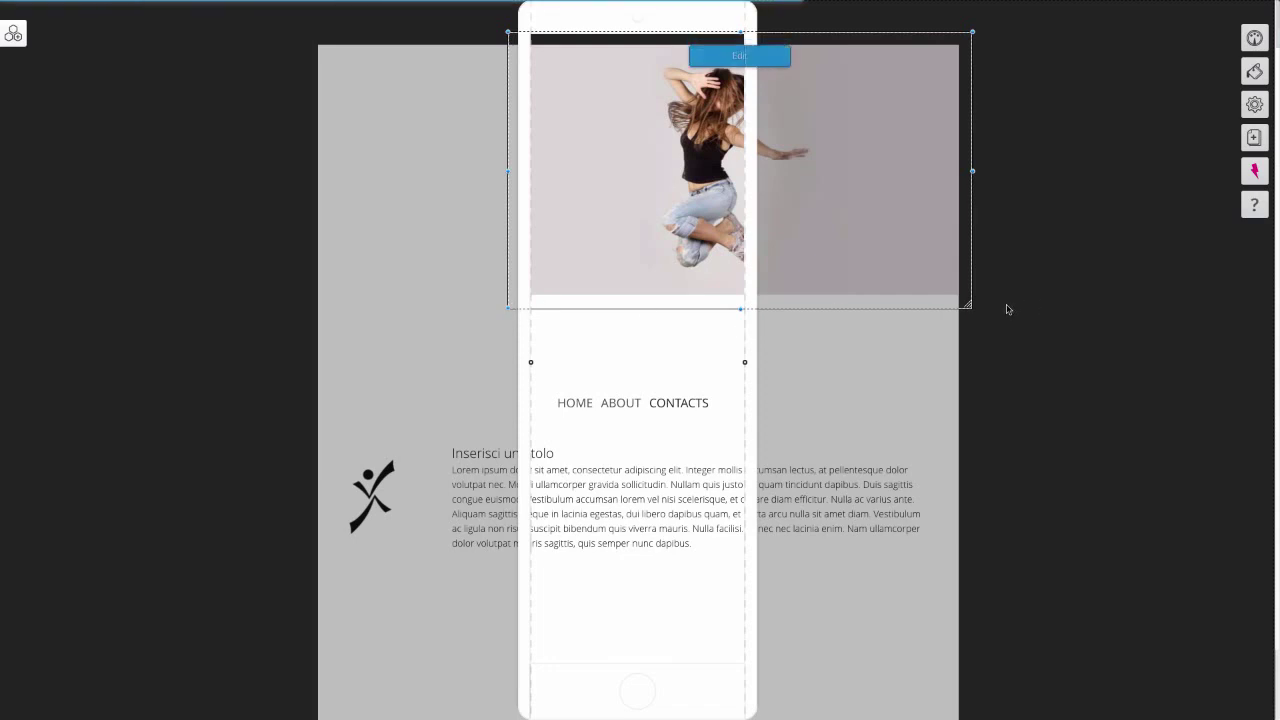
pyautogui.moveTo(972, 171); pyautogui.dragTo(789, 174)
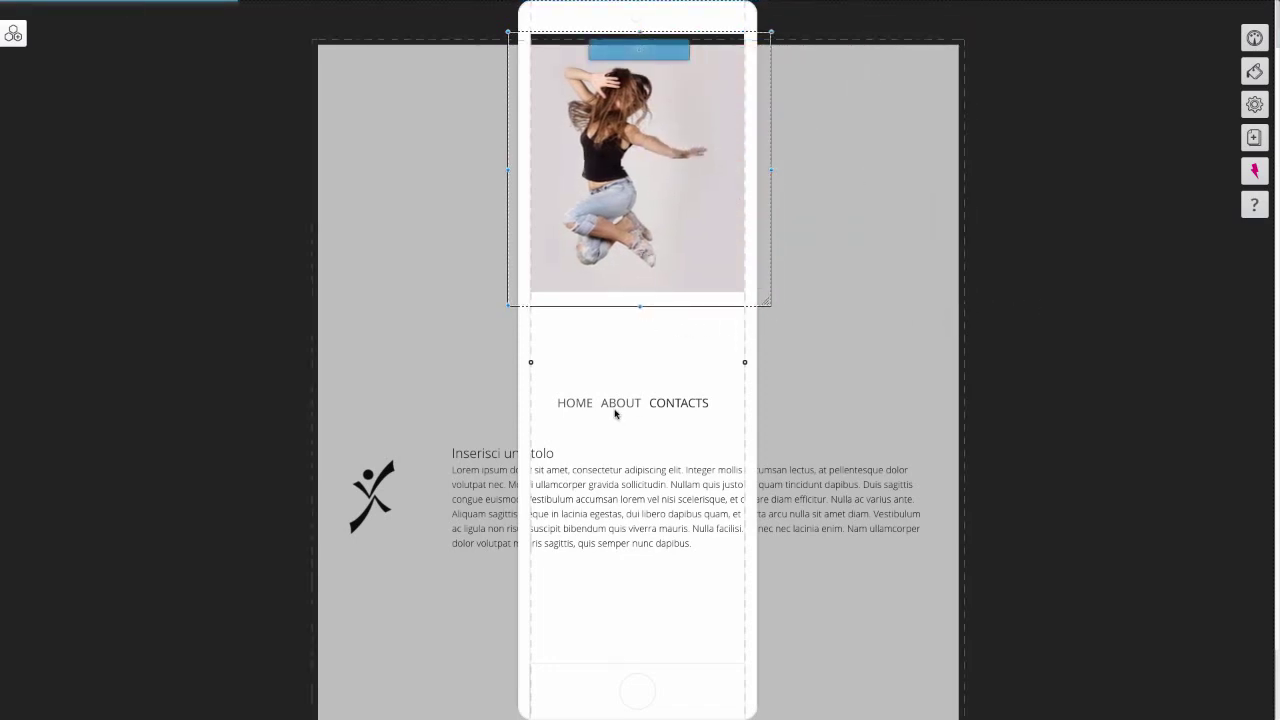
# Step: Move the menu, text block and dancer logo into the phone frame, narrowing the text block
pyautogui.moveTo(611, 411); pyautogui.dragTo(620, 329)
pyautogui.moveTo(560, 470)
pyautogui.mouseDown()
pyautogui.moveTo(622, 521)
pyautogui.moveTo(642, 521)
pyautogui.mouseUp()
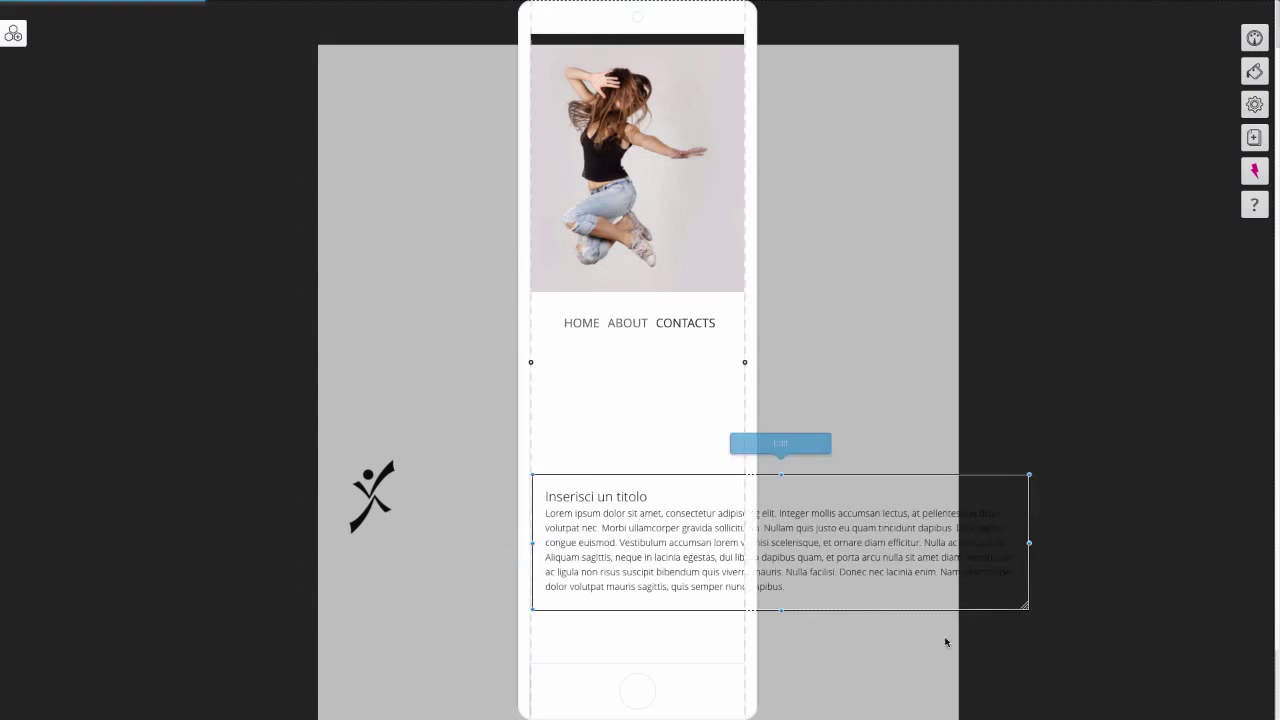
pyautogui.moveTo(1029, 543)
pyautogui.mouseDown()
pyautogui.moveTo(820, 571)
pyautogui.moveTo(750, 543)
pyautogui.mouseUp()
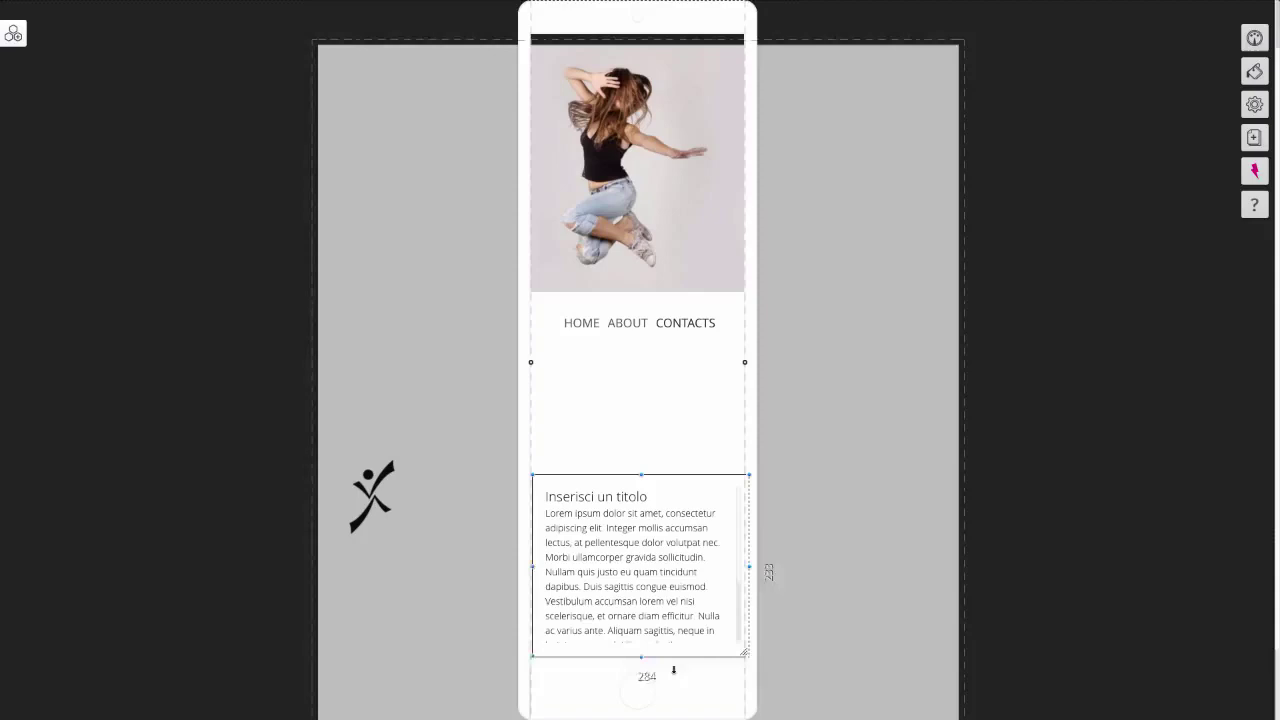
pyautogui.moveTo(378, 503); pyautogui.dragTo(634, 418)
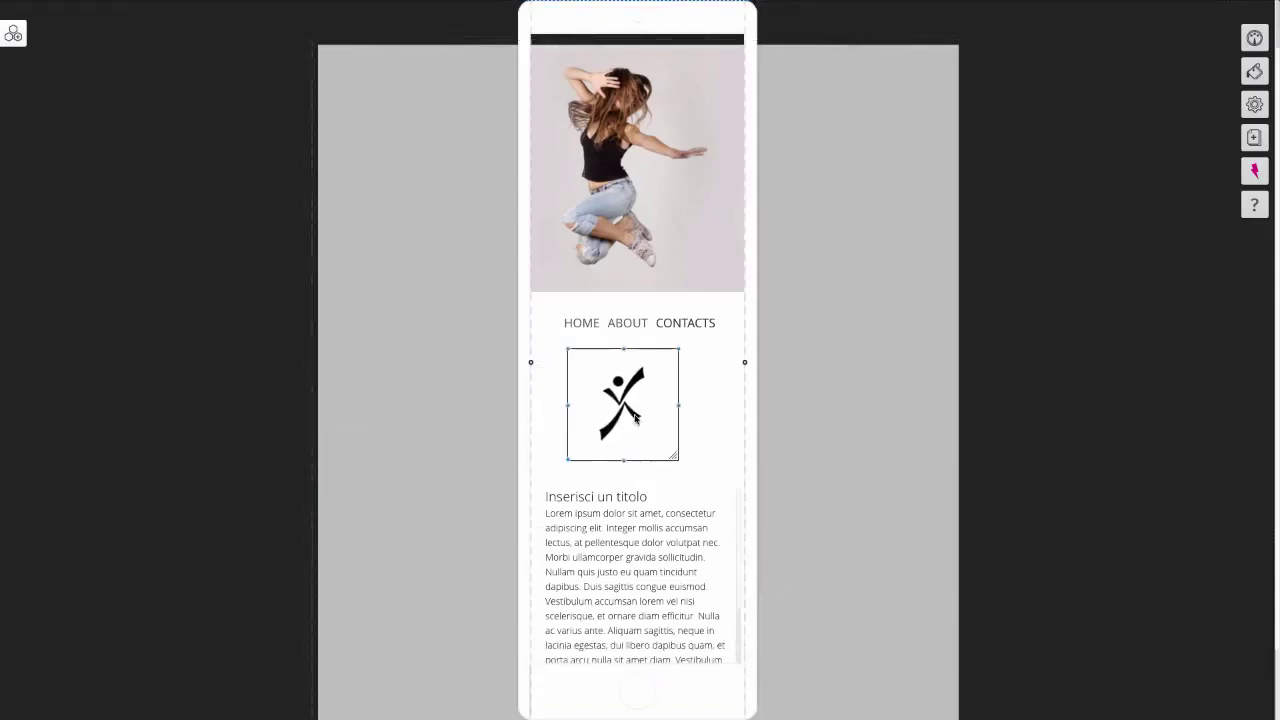
pyautogui.moveTo(630, 610)
pyautogui.mouseDown()
pyautogui.moveTo(629, 577)
pyautogui.moveTo(629, 598)
pyautogui.mouseUp()
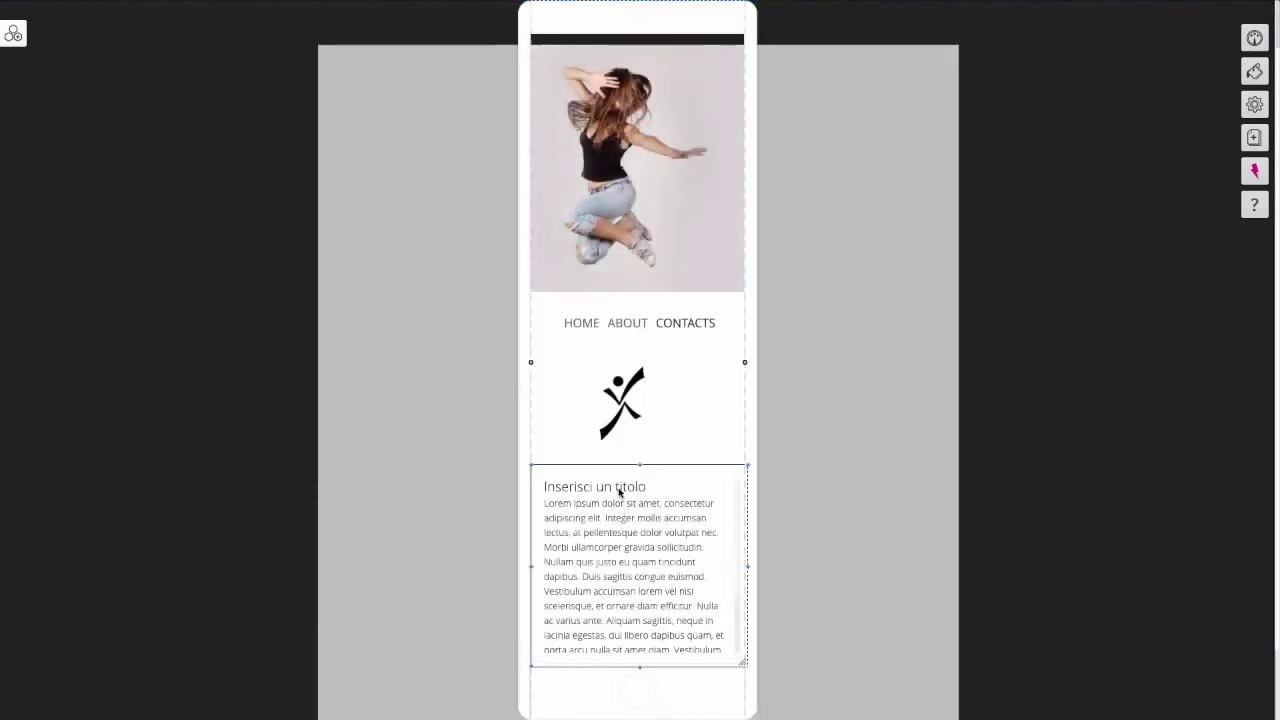
# Step: Replace the title 'Inserisci un titolo' with 'Create your Website'
pyautogui.doubleClick(630, 486)
pyautogui.moveTo(601, 486); pyautogui.dragTo(544, 486)
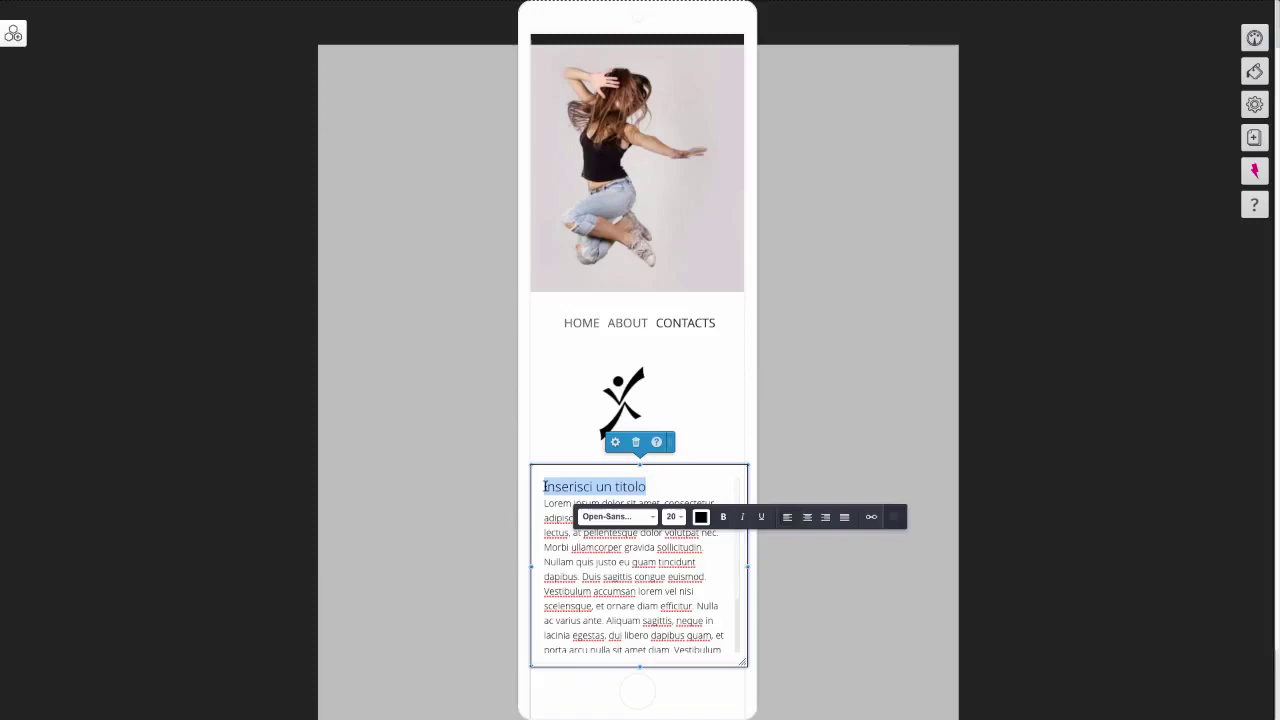
pyautogui.write('Create your Website')
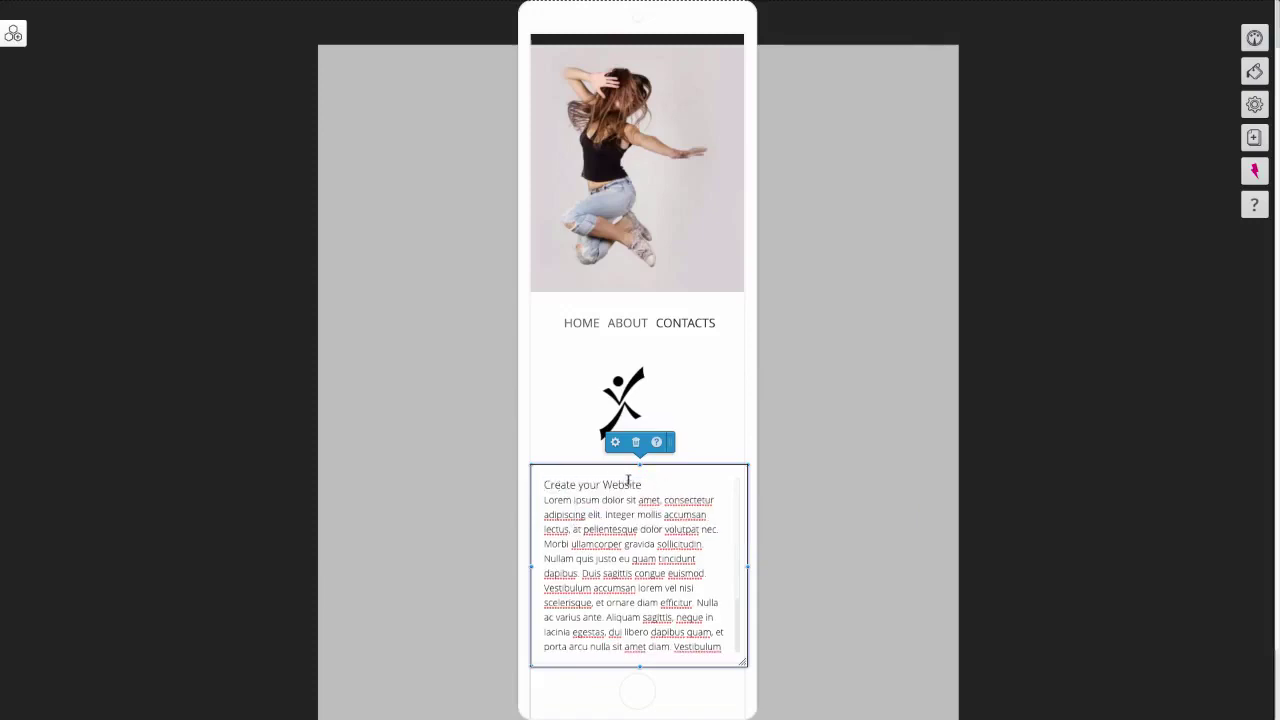
pyautogui.moveTo(642, 484); pyautogui.dragTo(544, 484)
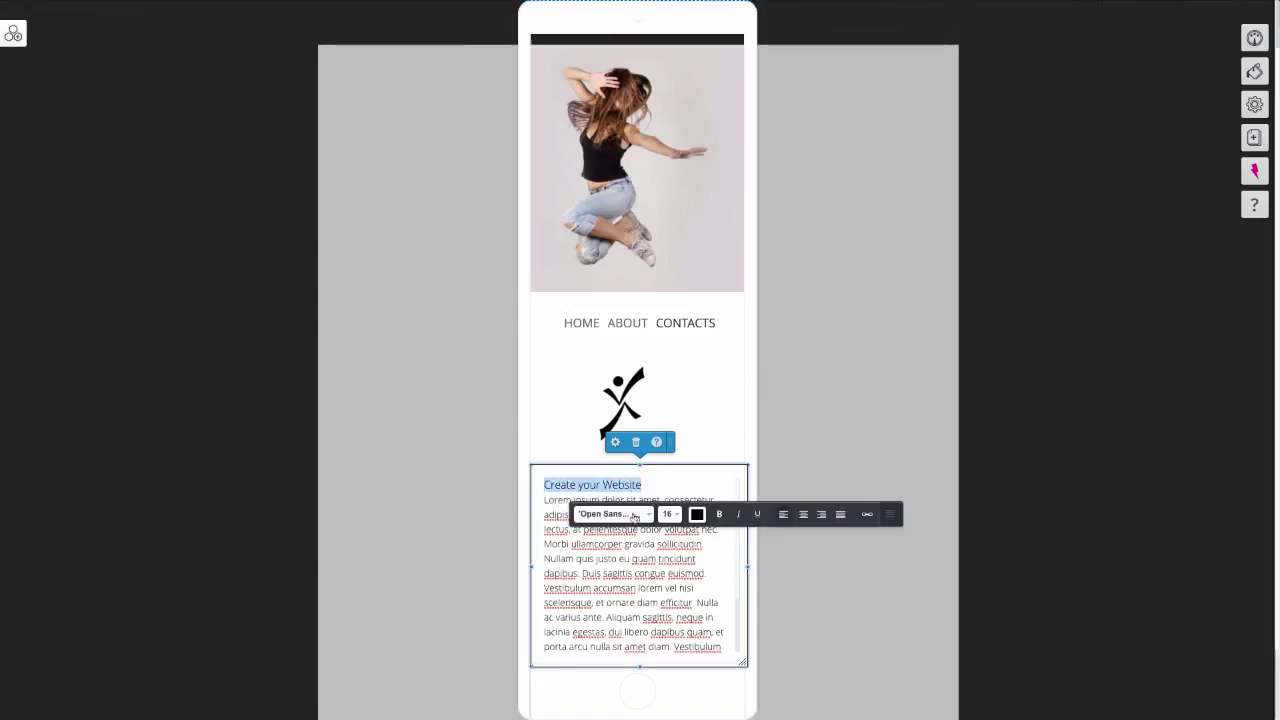
# Step: Colour the 'Create your Website' heading blue and set its font size to 20
pyautogui.click(697, 515)
pyautogui.click(867, 562)
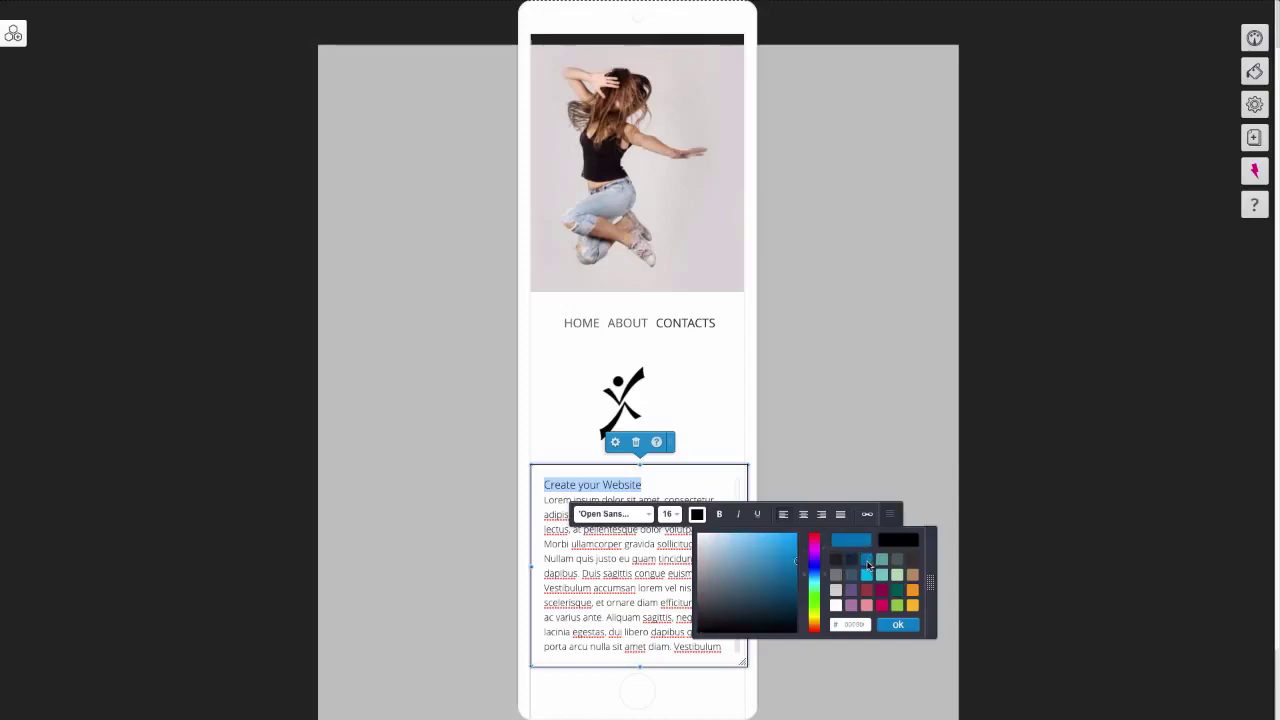
pyautogui.click(893, 624)
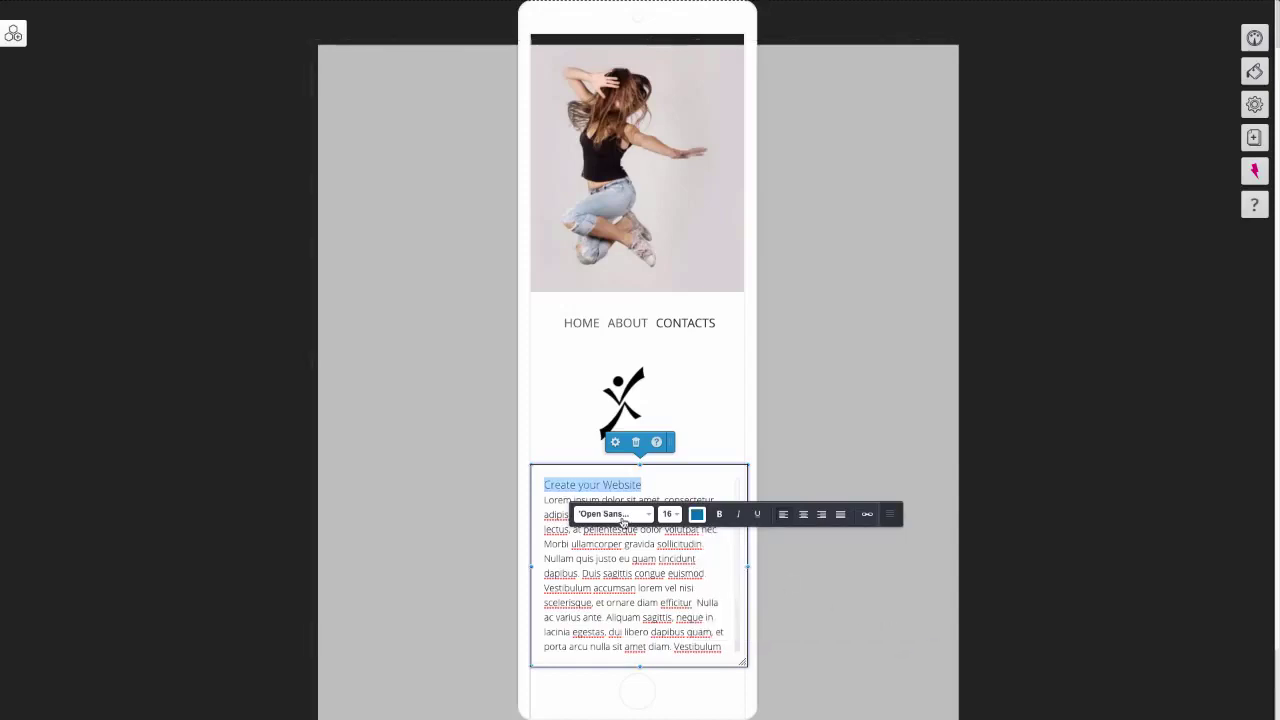
pyautogui.click(679, 515)
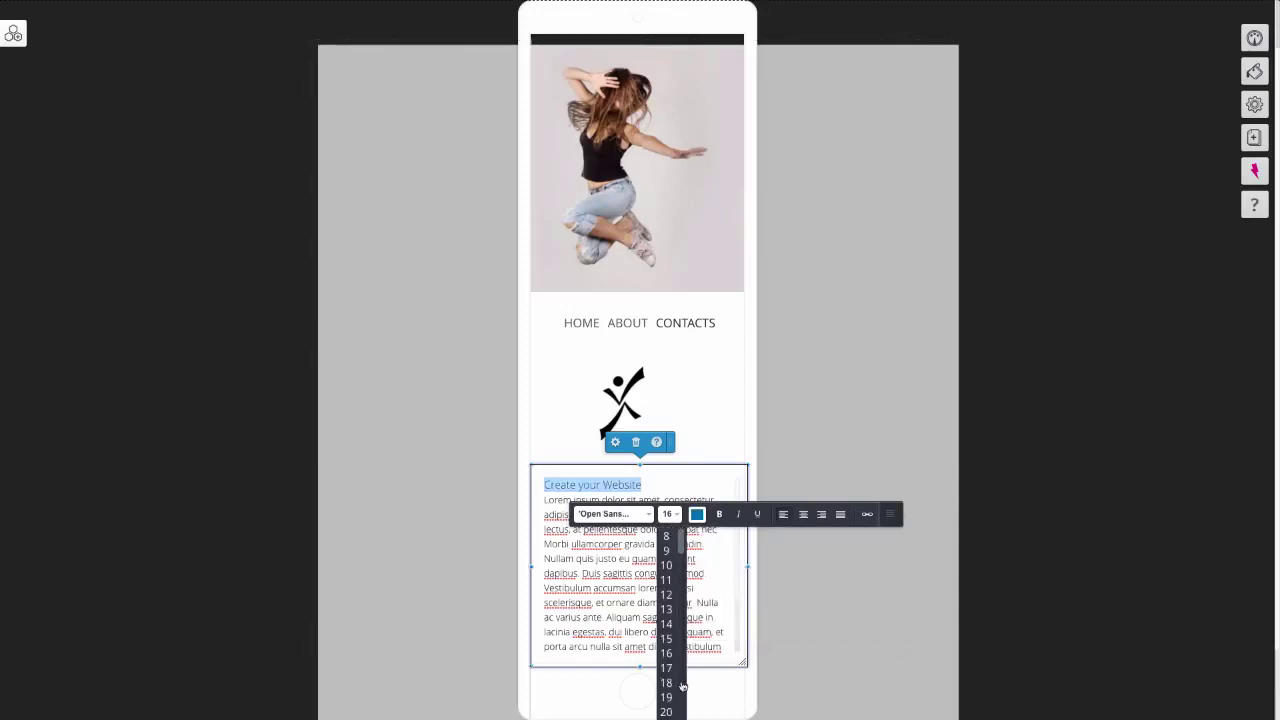
pyautogui.click(669, 711)
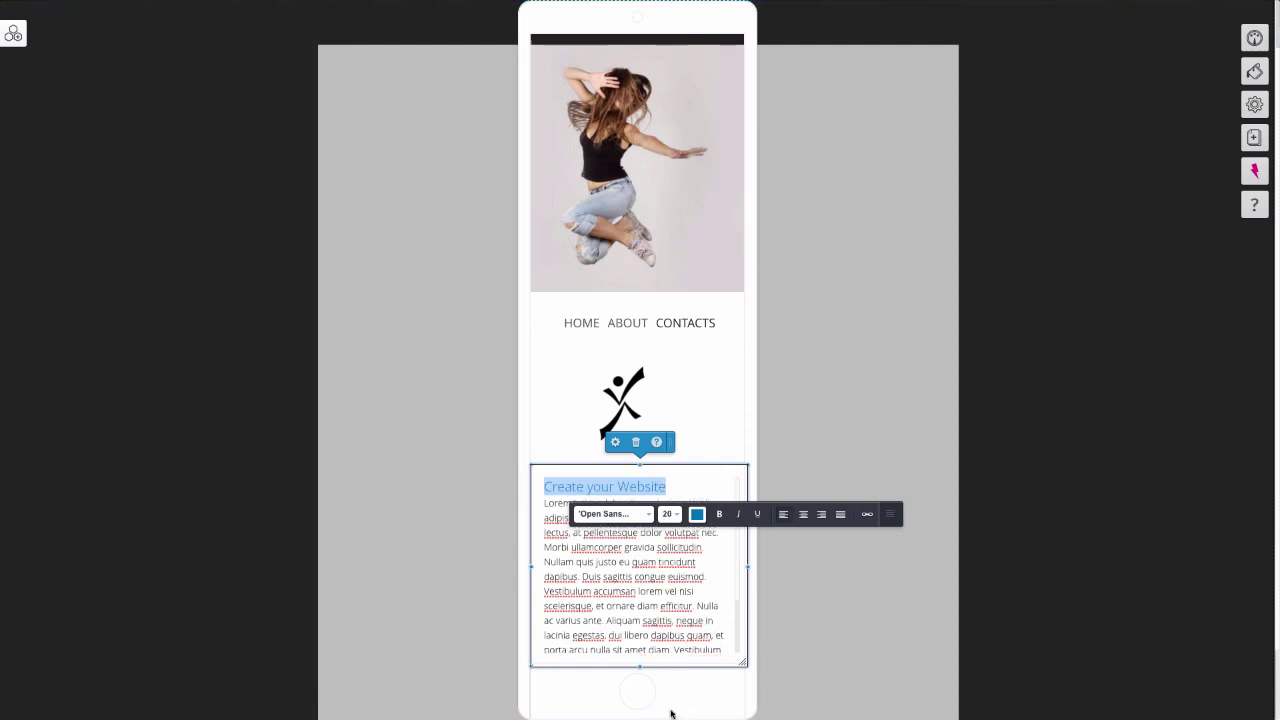
pyautogui.click(808, 466)
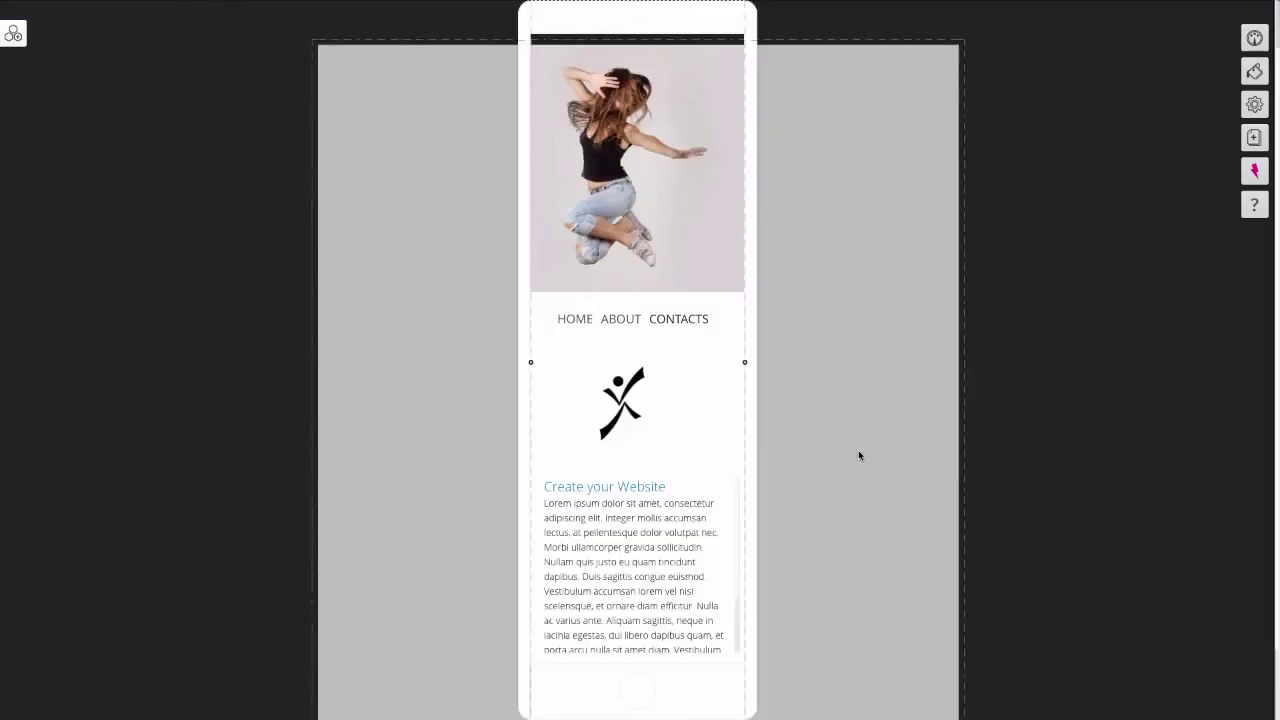
# Step: Switch the HOME/ABOUT/CONTACTS menu to its mobile hamburger style
pyautogui.click(626, 295)
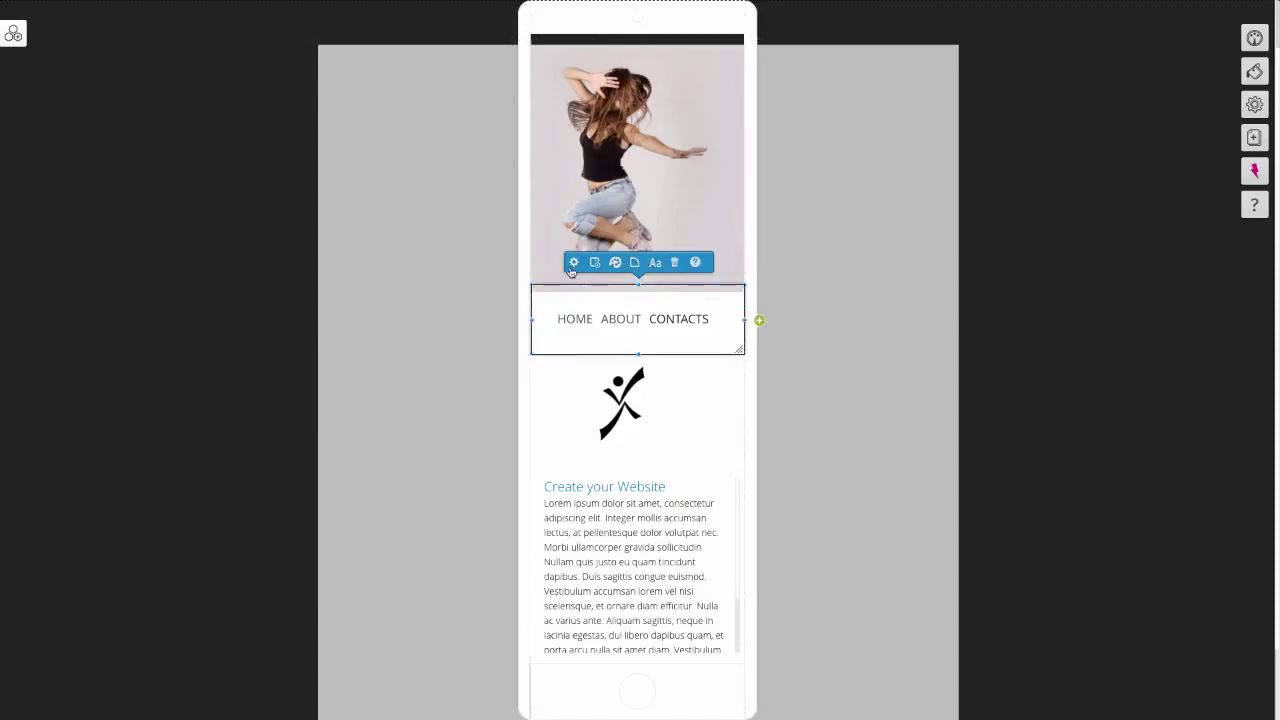
pyautogui.click(573, 262)
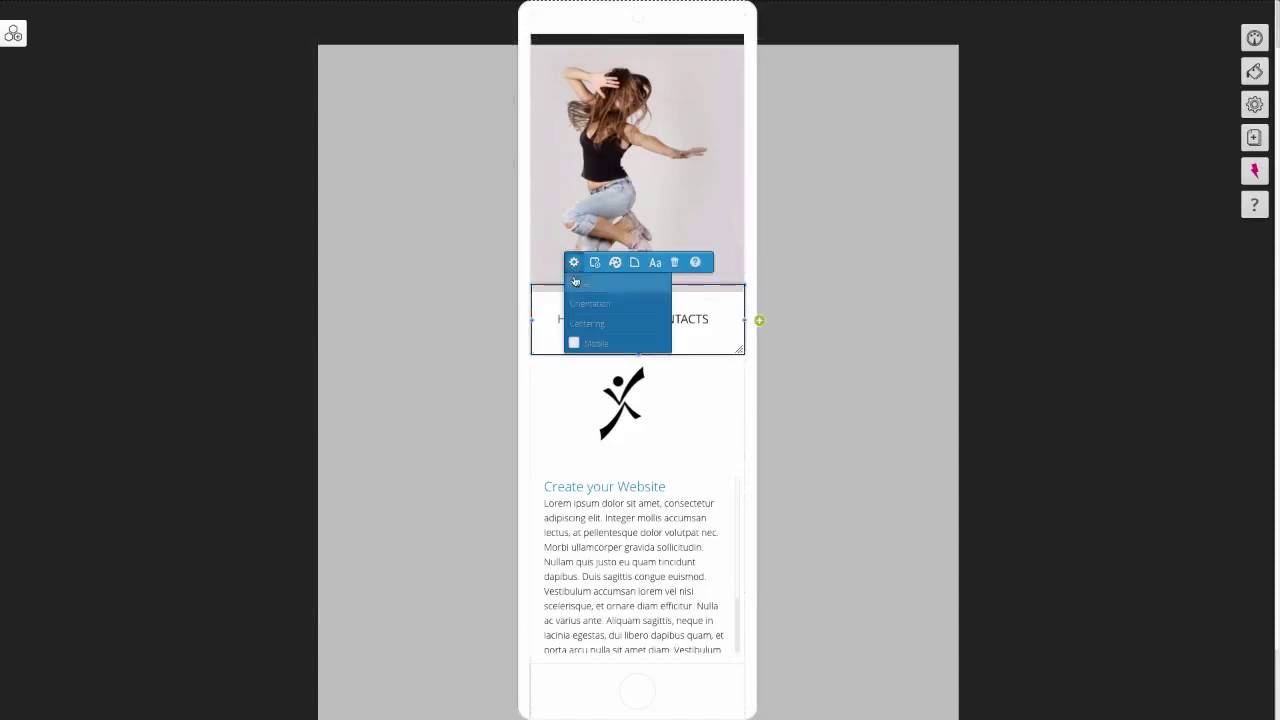
pyautogui.click(574, 345)
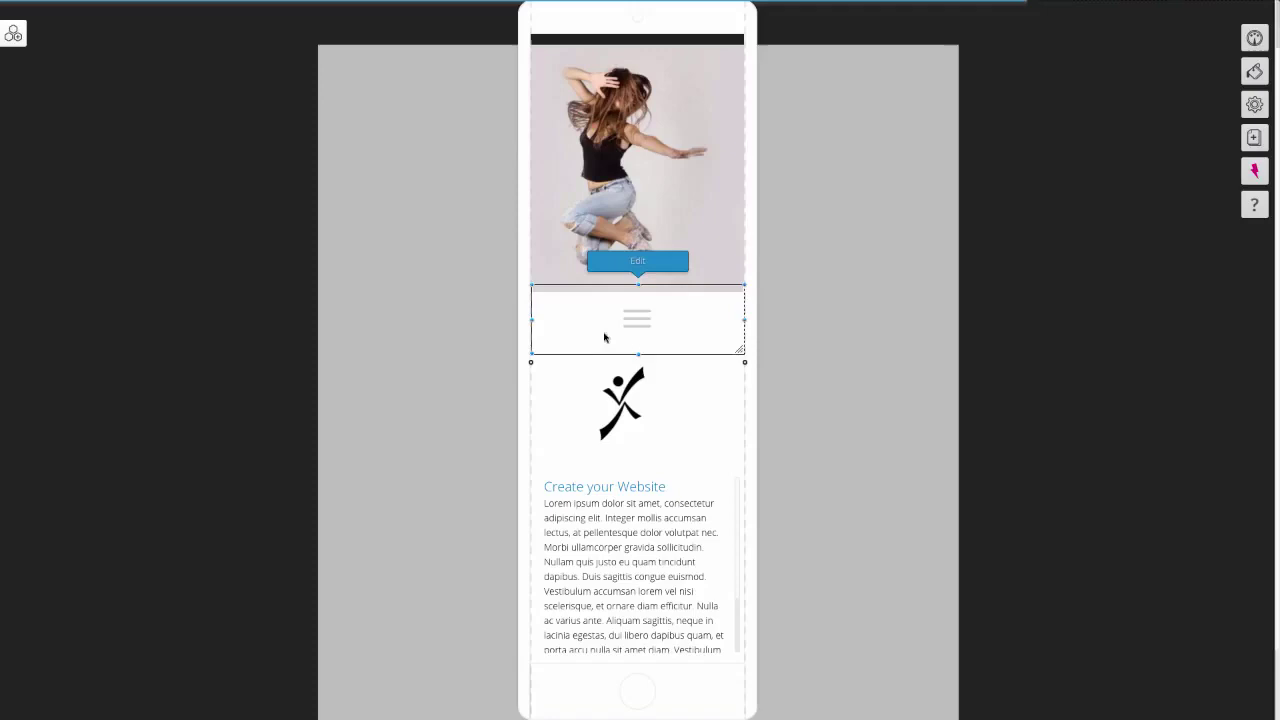
# Step: Give the hamburger menu icon a dark colour in the menu style options
pyautogui.click(595, 262)
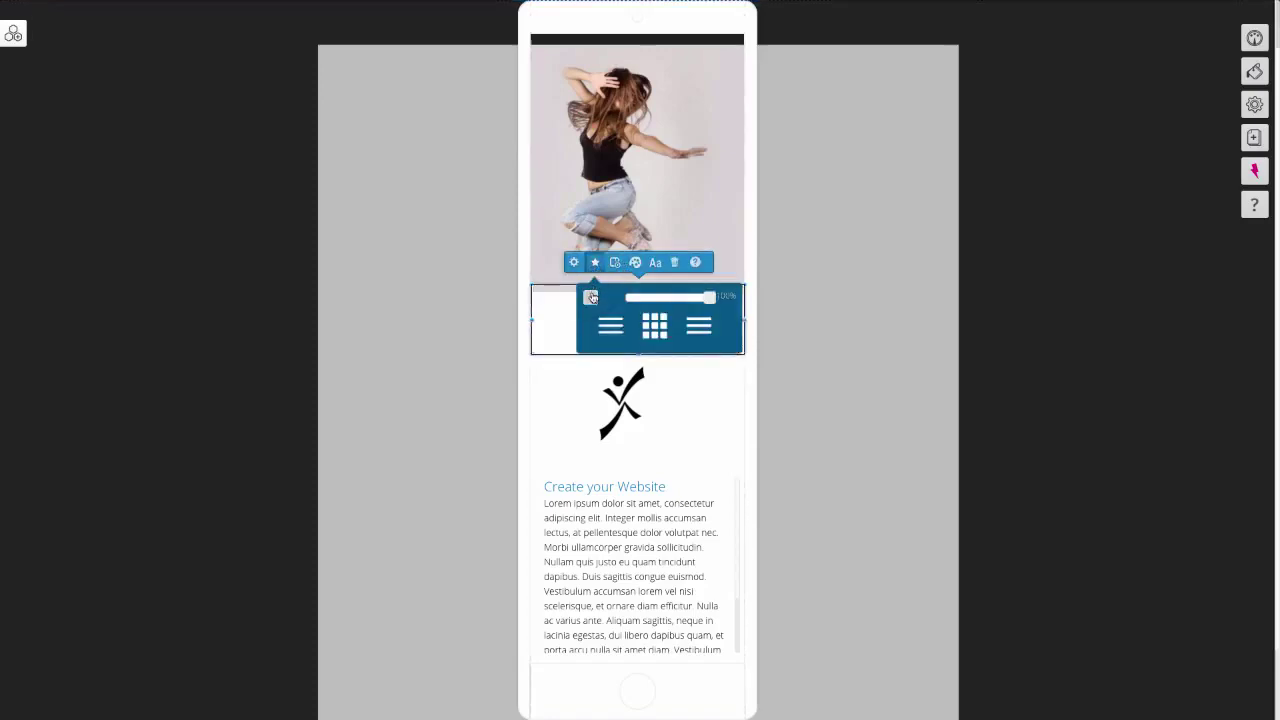
pyautogui.click(590, 297)
pyautogui.click(729, 343)
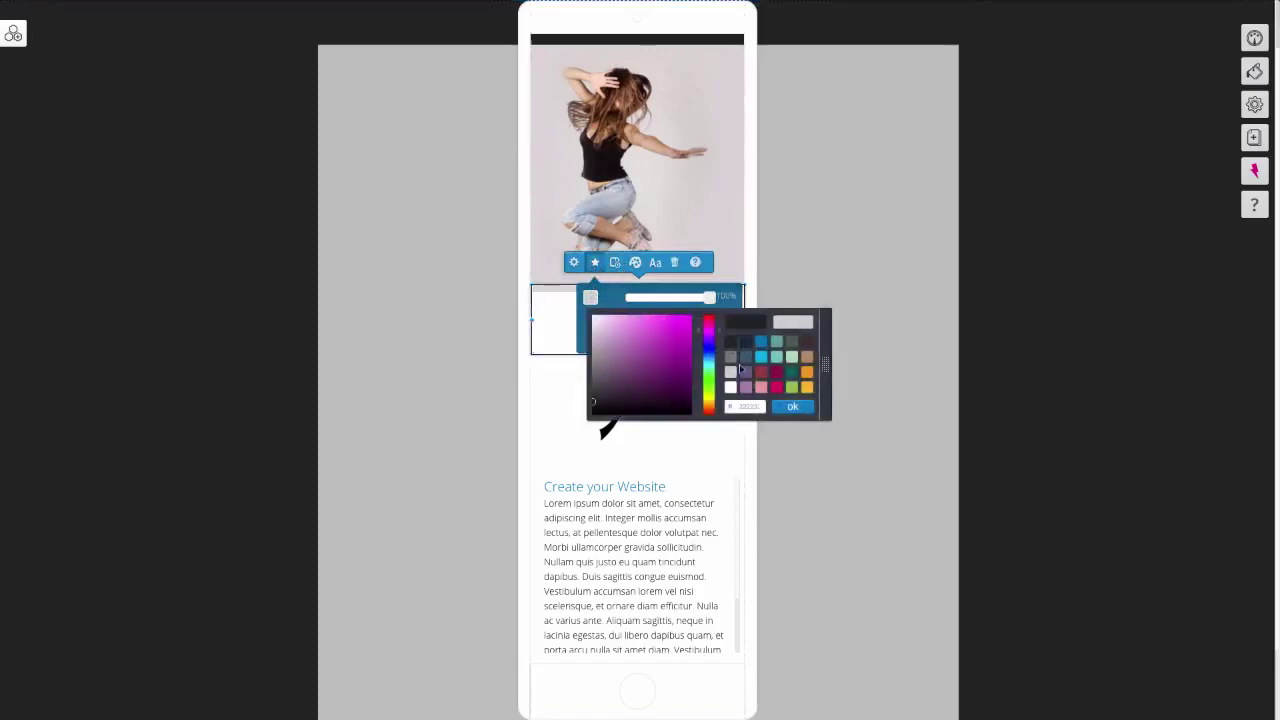
pyautogui.click(792, 406)
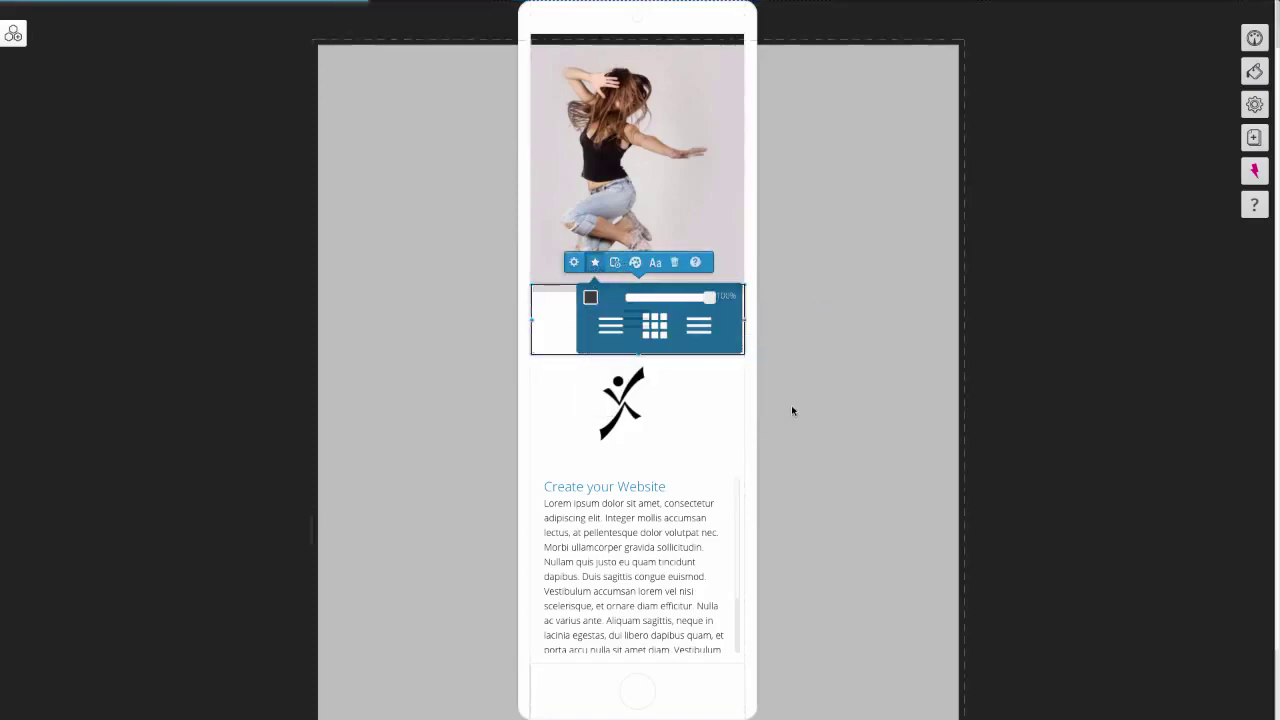
pyautogui.click(595, 262)
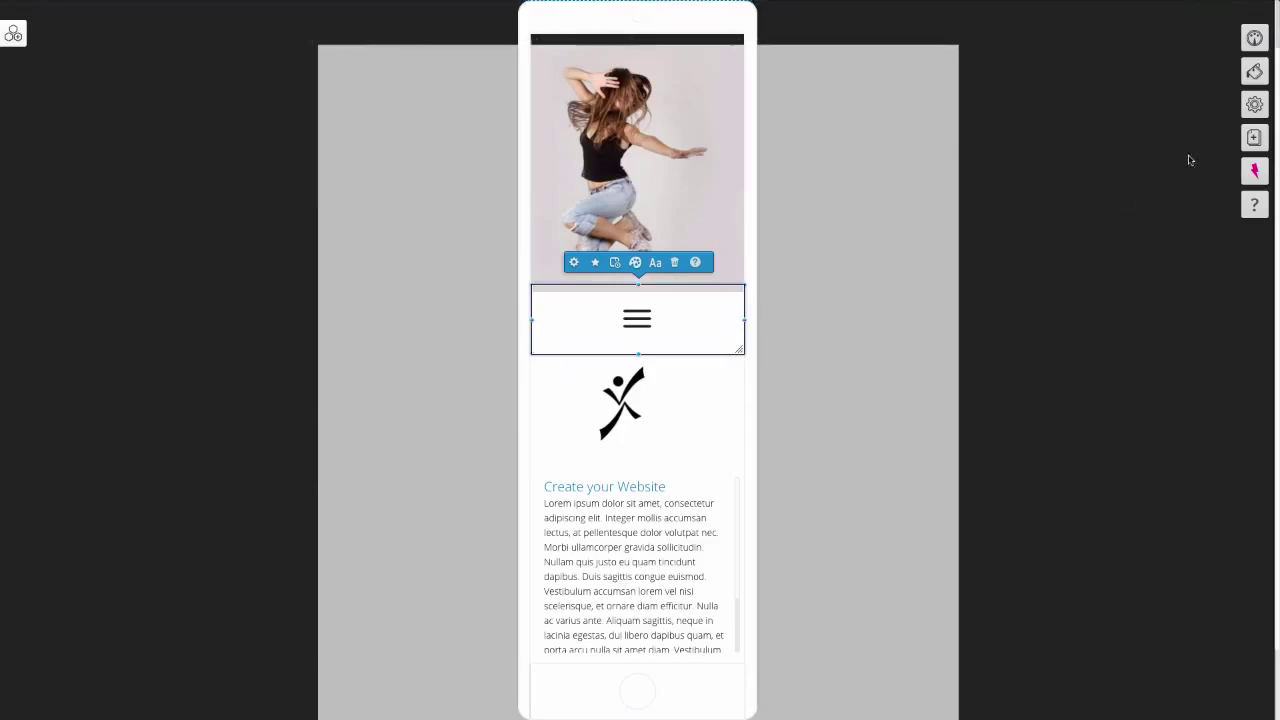
# Step: Switch on Levels in Manage Website's Advanced Settings to list the Home page components
pyautogui.click(1255, 106)
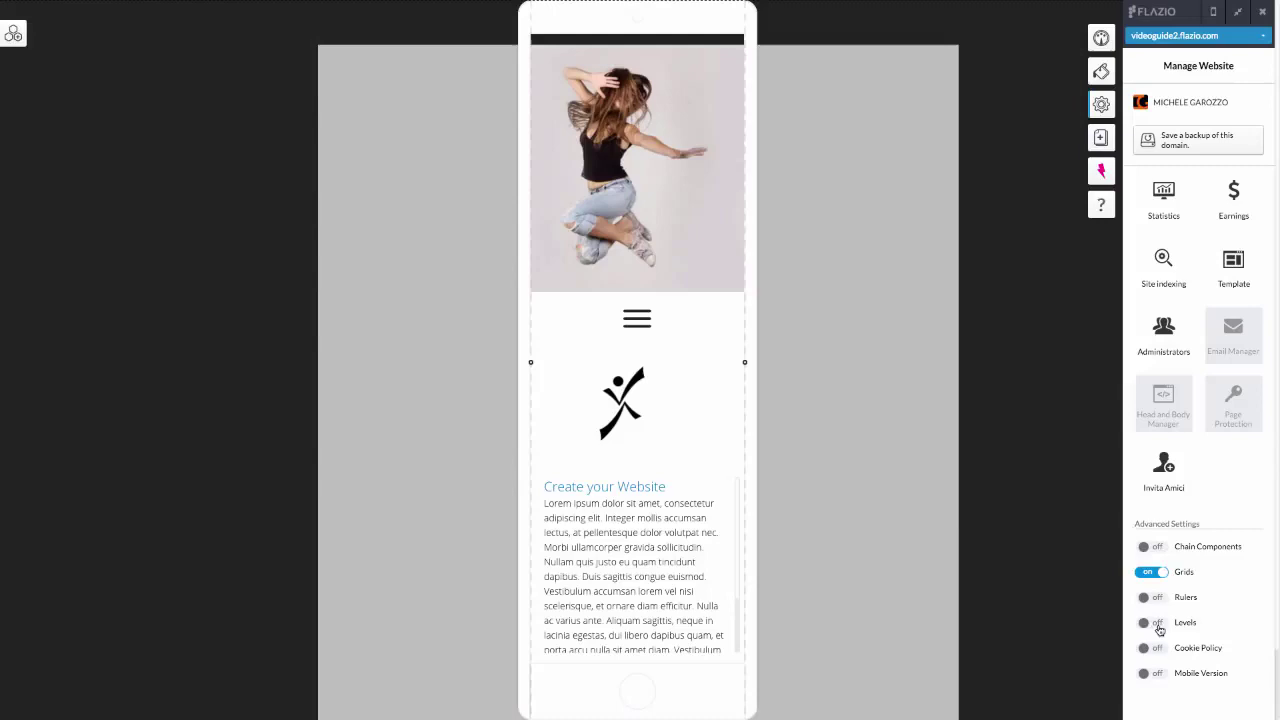
pyautogui.click(1157, 625)
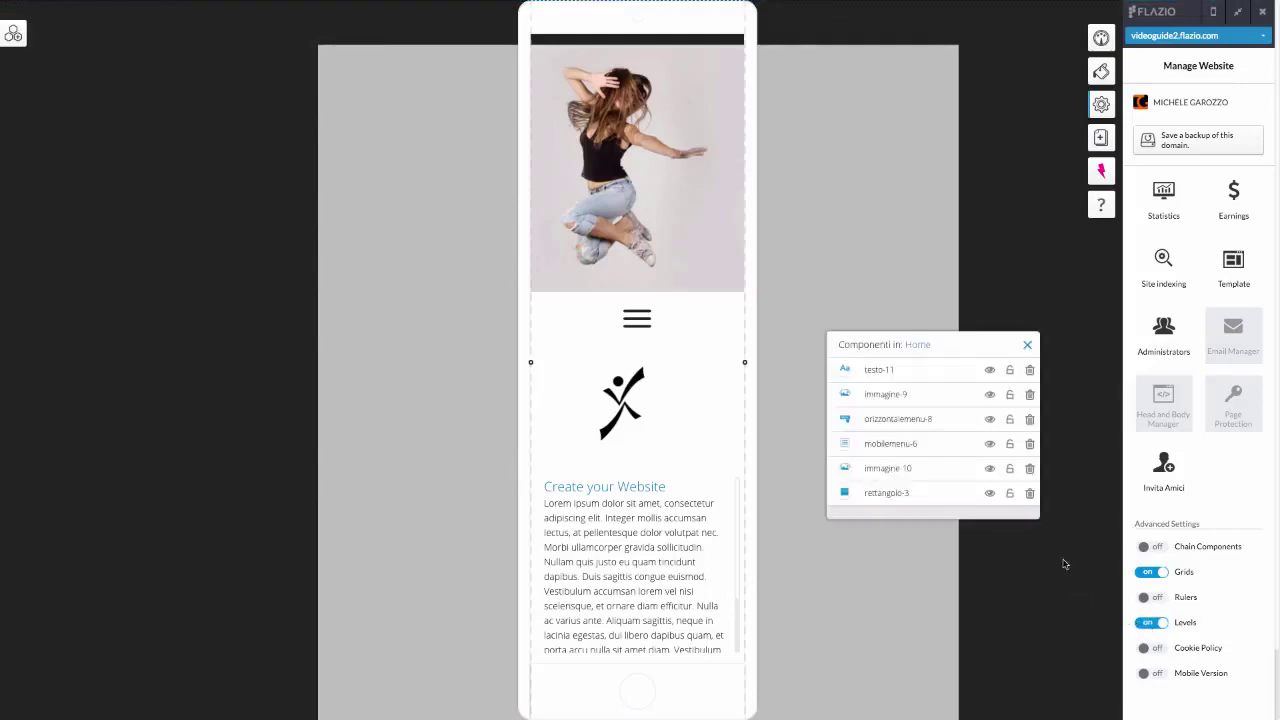
pyautogui.click(1262, 11)
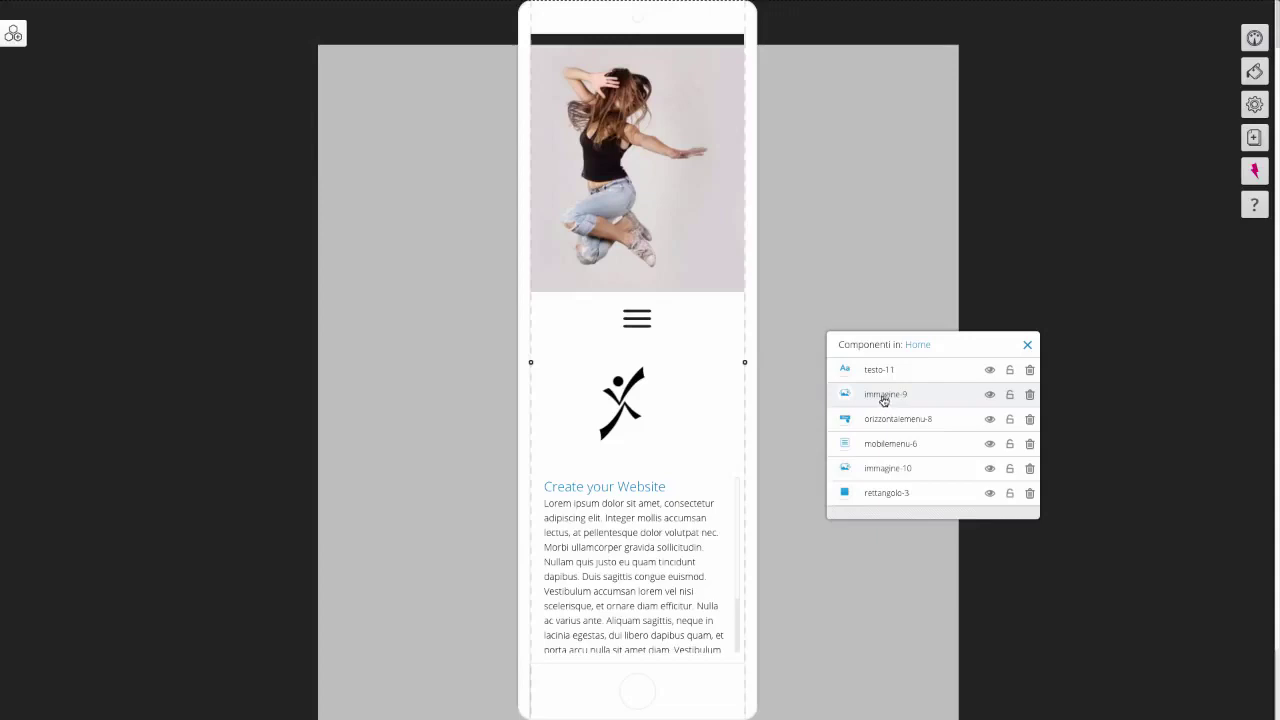
# Step: Hide the immagine-9 logo image in the mobile layout via its eye icon
pyautogui.click(880, 400)
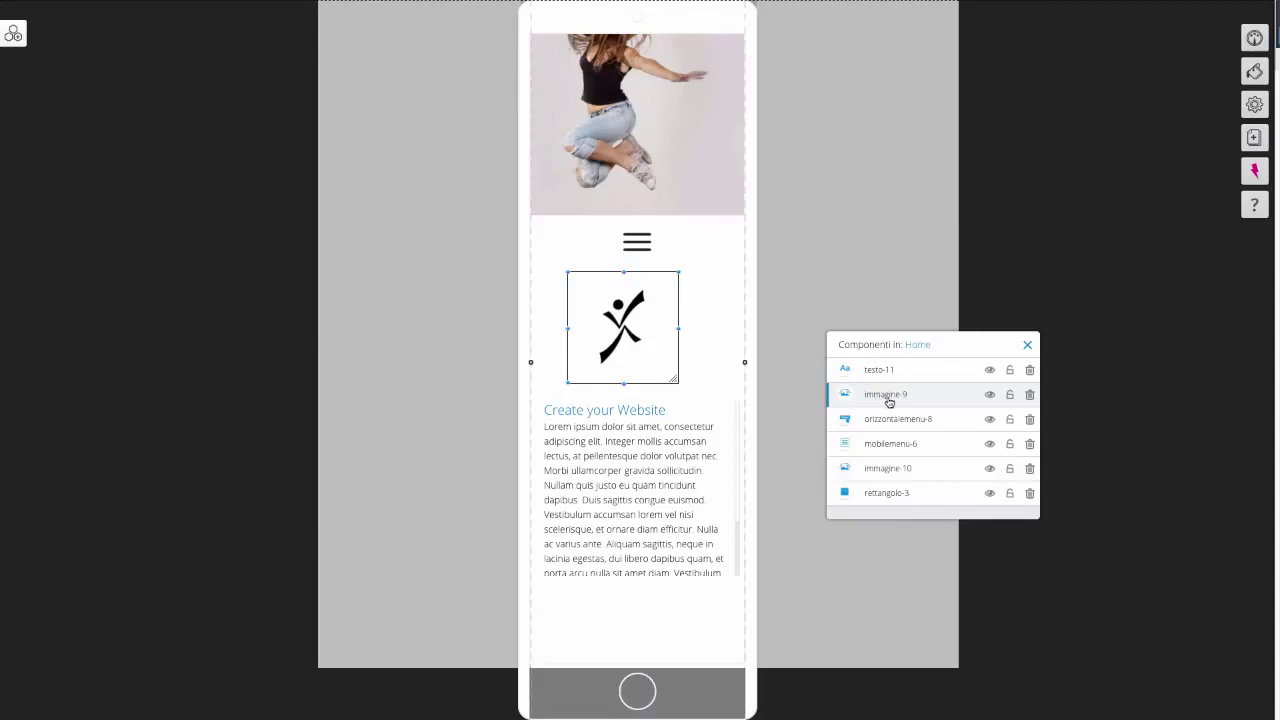
pyautogui.click(989, 397)
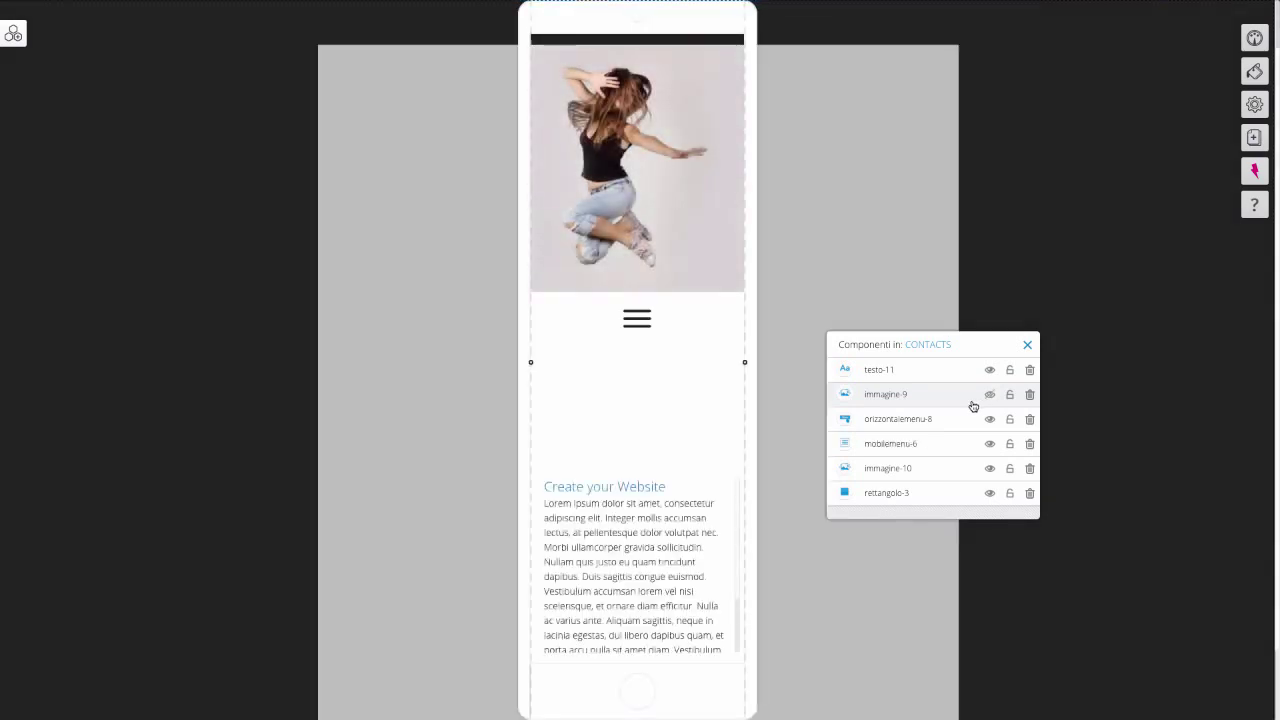
pyautogui.click(978, 402)
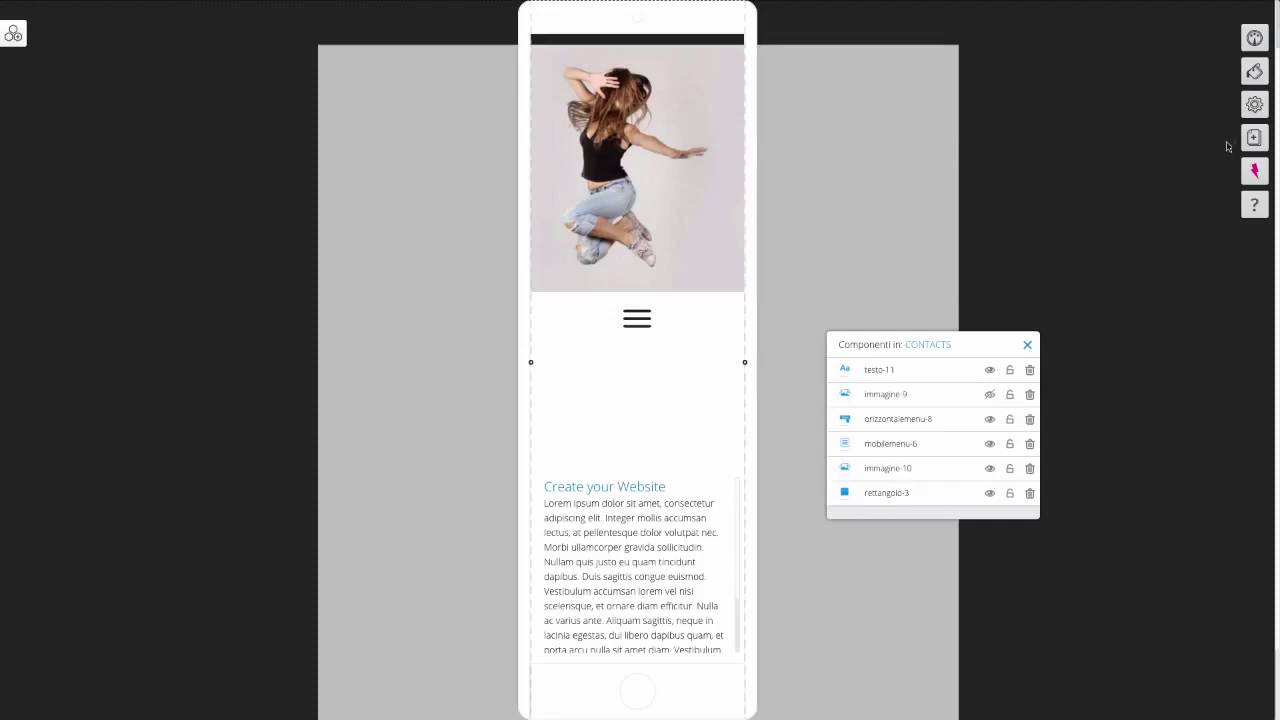
# Step: In Manage Website, toggle Mobile Version on and then back off
pyautogui.click(1255, 105)
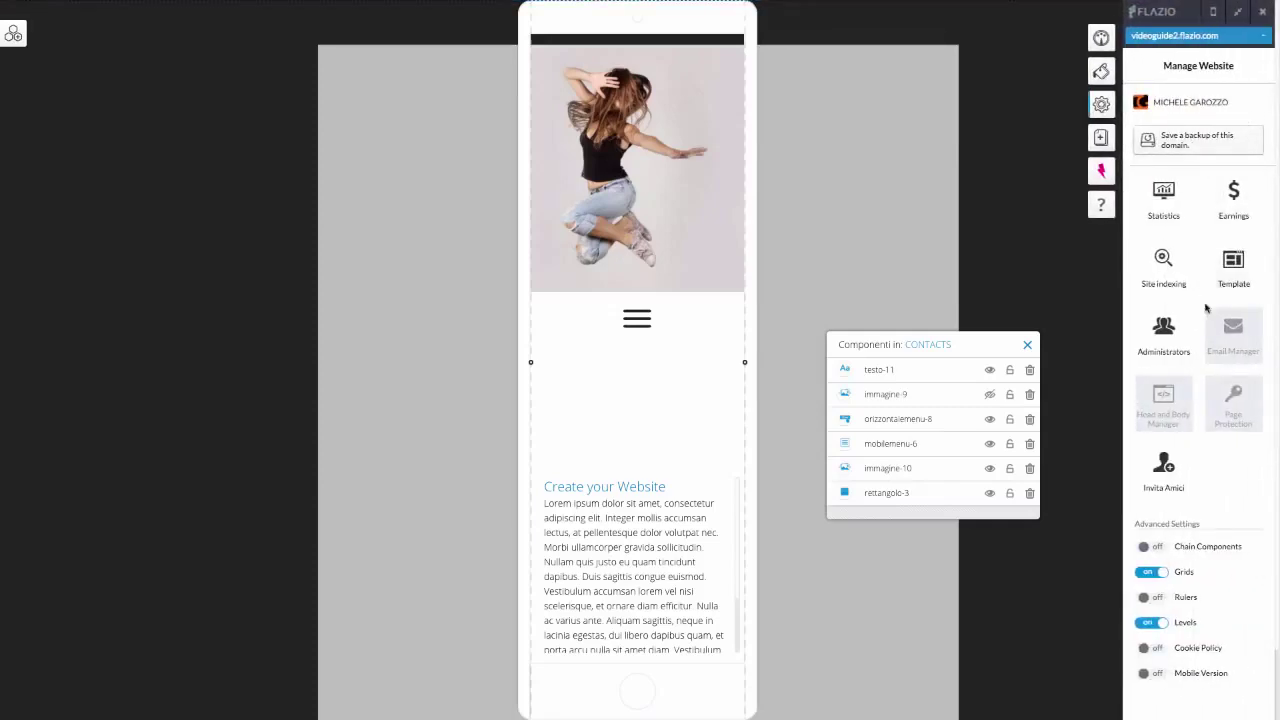
pyautogui.click(1150, 674)
pyautogui.click(1150, 675)
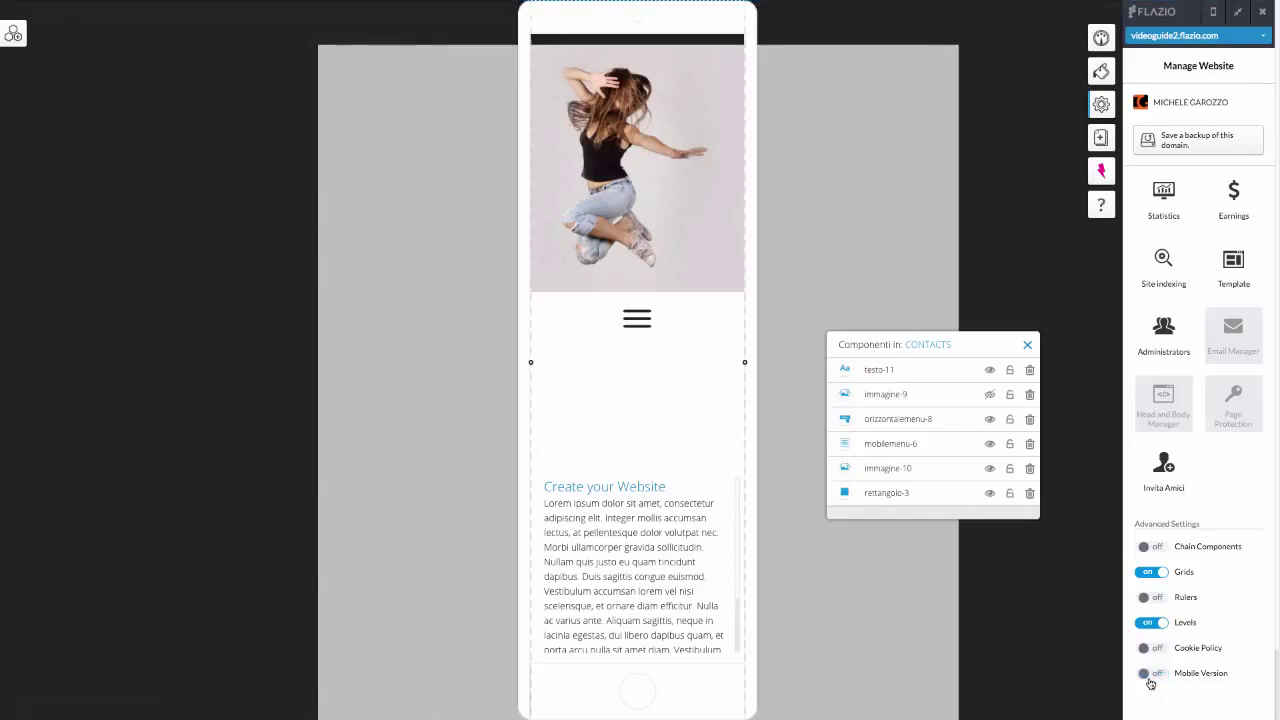